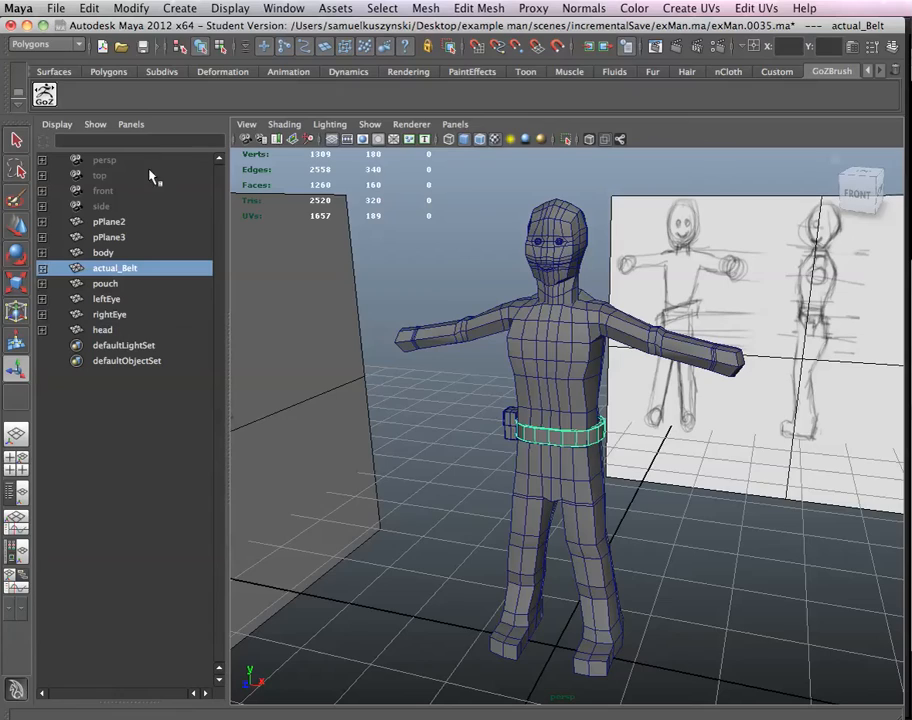
- Examine the character model from several sides with all its parts, from body to head, selected
alt+drag(463, 236, 591, 347)
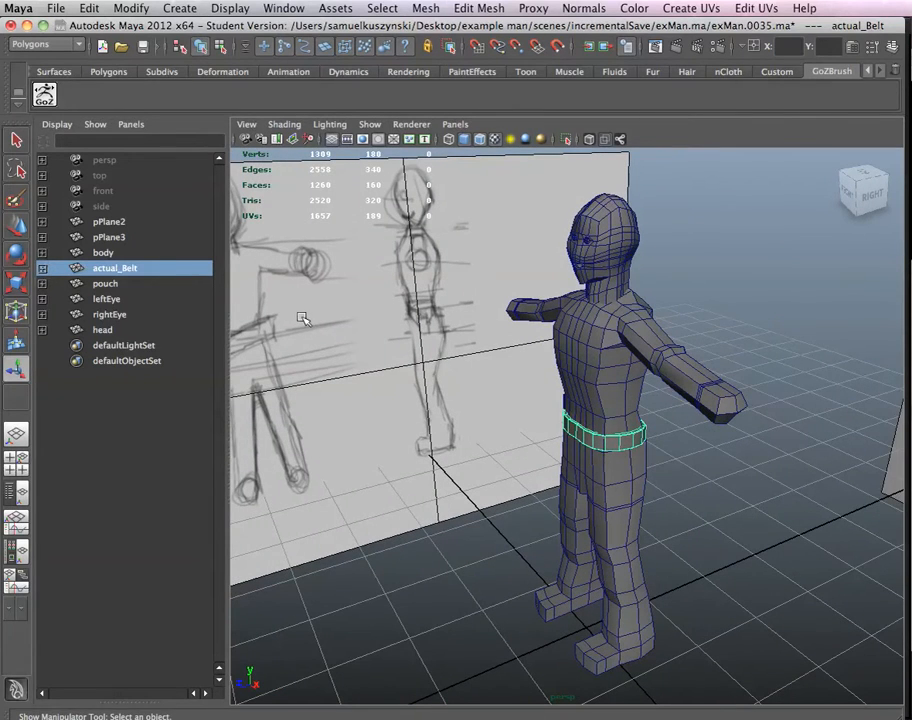
alt+drag(566, 451, 520, 410)
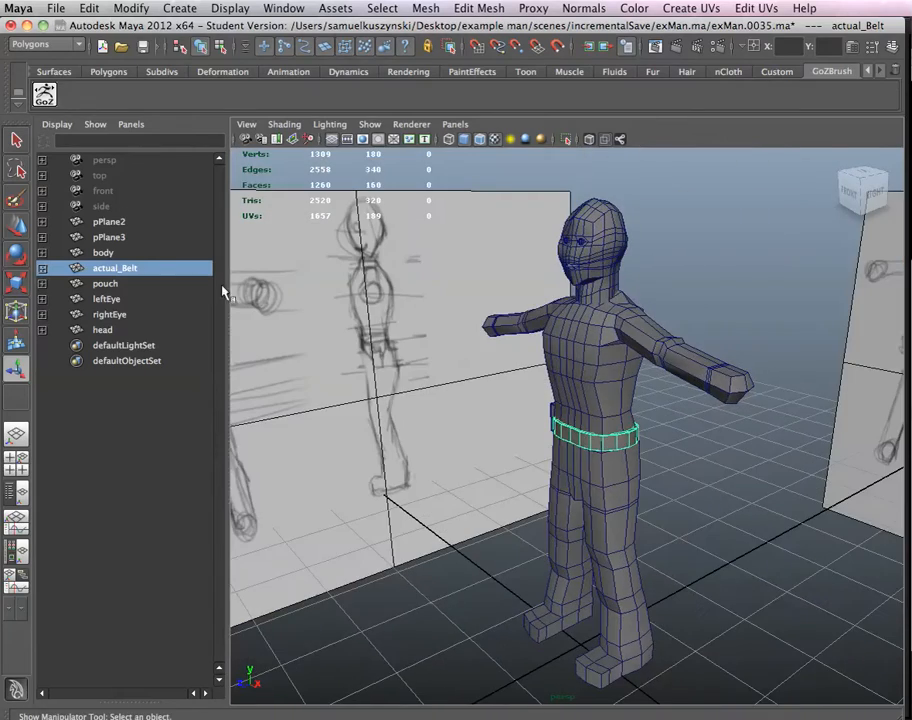
click(112, 253)
shift+click(108, 330)
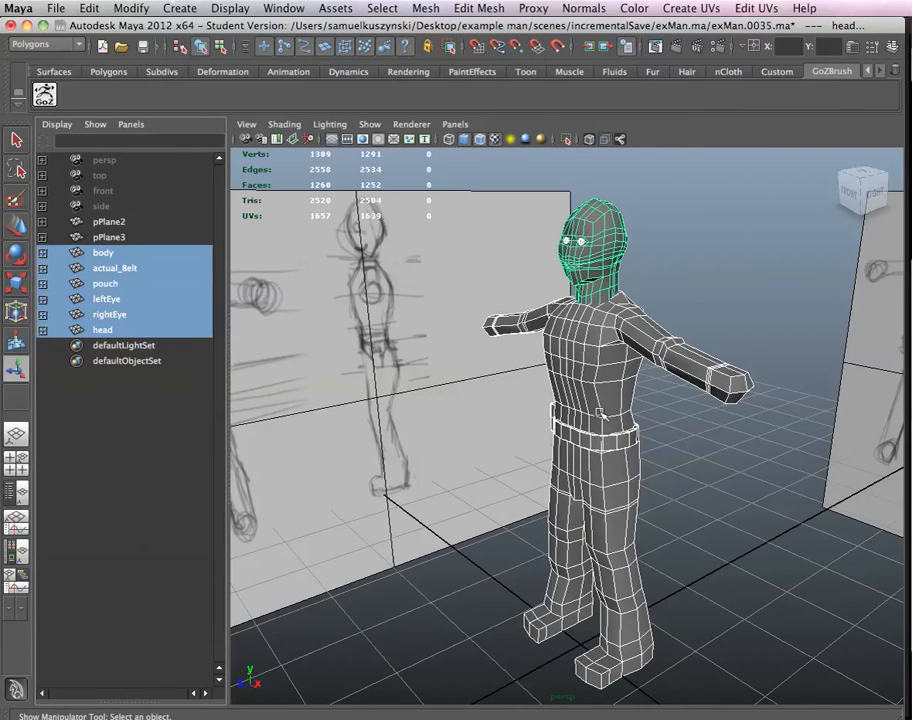
alt+drag(594, 445, 662, 466)
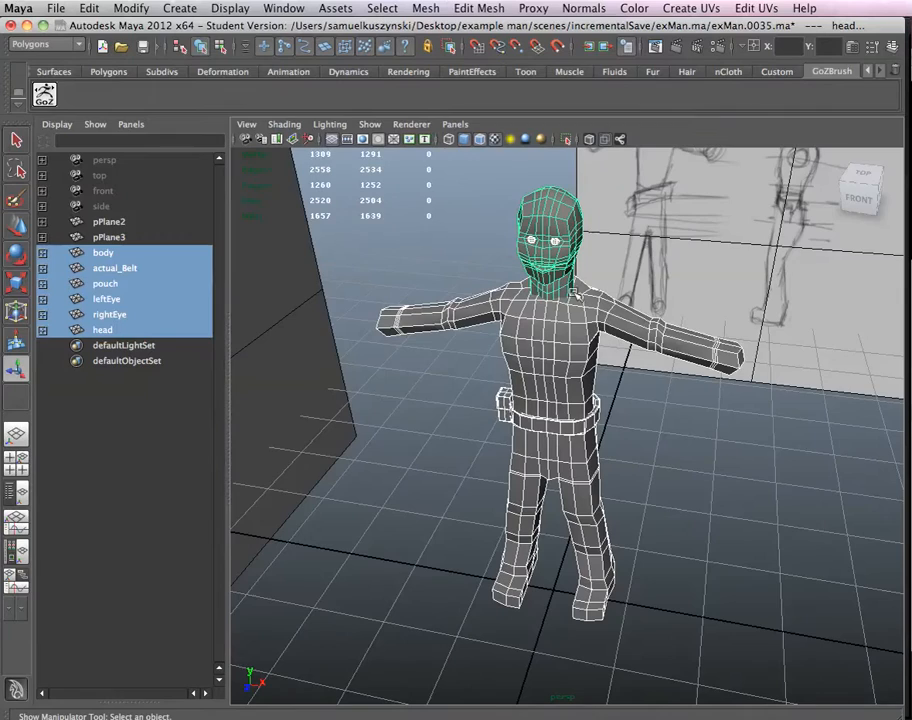
alt+drag(610, 493, 580, 480)
alt+drag(631, 300, 600, 355)
alt+drag(590, 515, 603, 431)
alt+middle_drag(603, 431, 631, 326)
alt+right_drag(631, 326, 635, 497)
alt+middle_drag(651, 450, 636, 424)
mouse_move(636, 424)
alt+mouse_down()
mouse_move(637, 513)
mouse_move(637, 431)
alt+mouse_up()
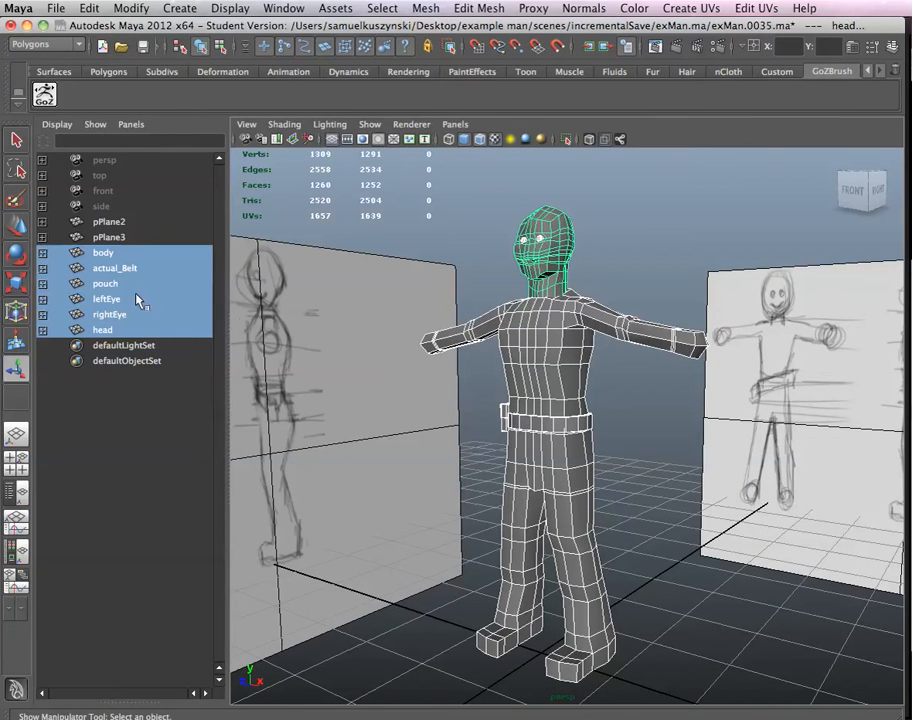
alt+drag(527, 357, 531, 379)
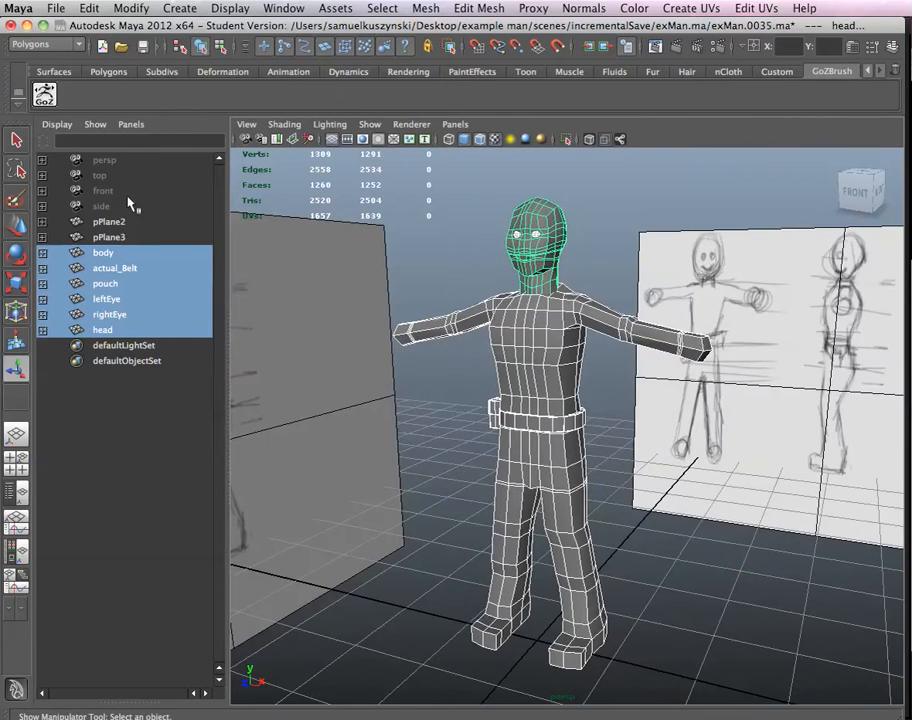
- Duplicate the six character parts, from body to head, and hide the duplicates
click(104, 256)
shift+click(102, 329)
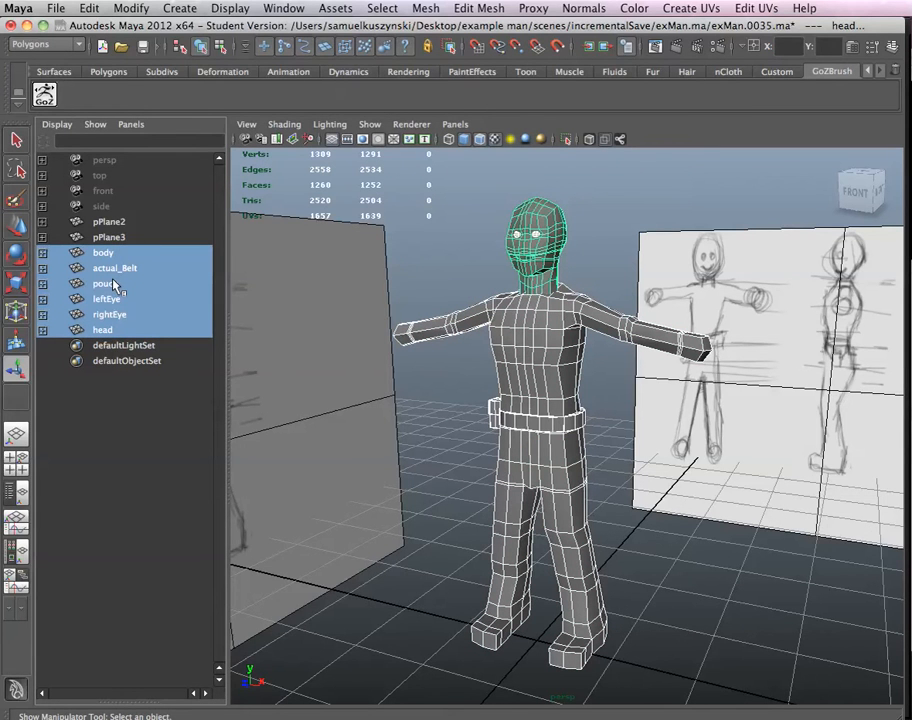
key(ctrl+d)
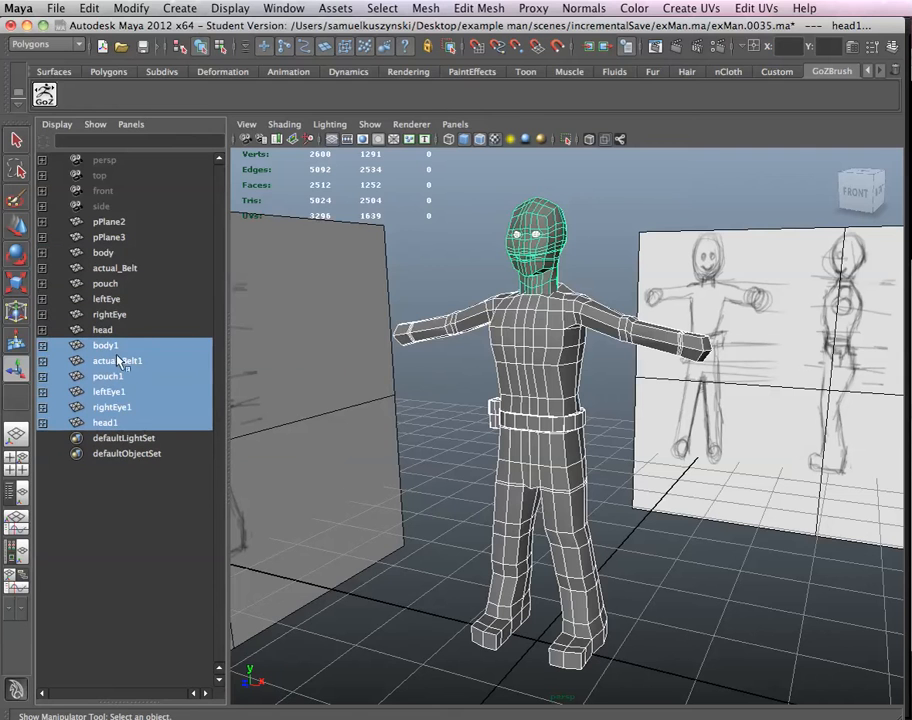
key(ctrl+h)
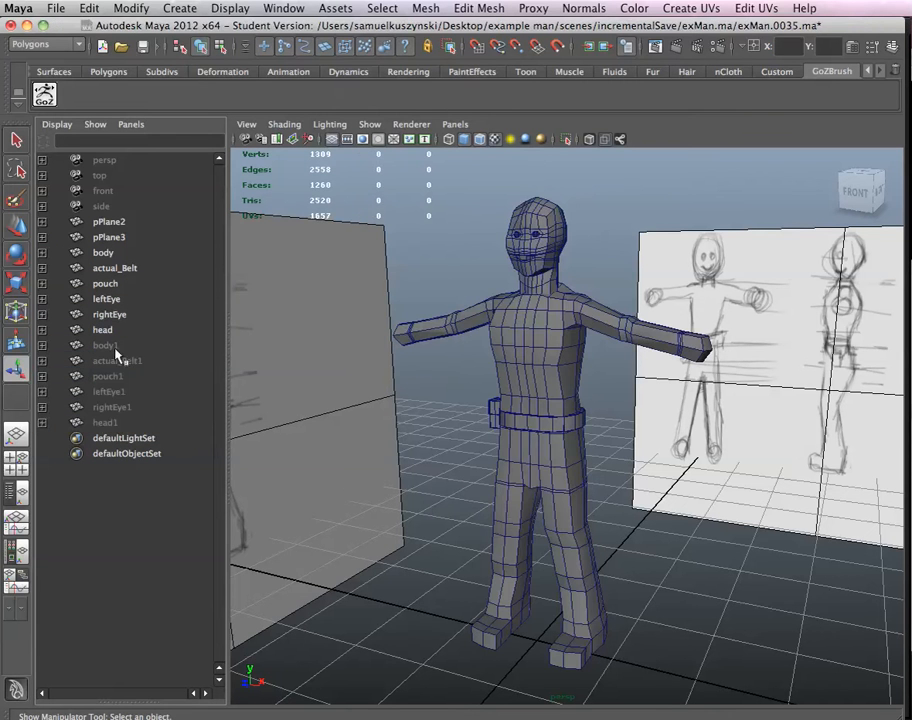
click(106, 345)
click(108, 422)
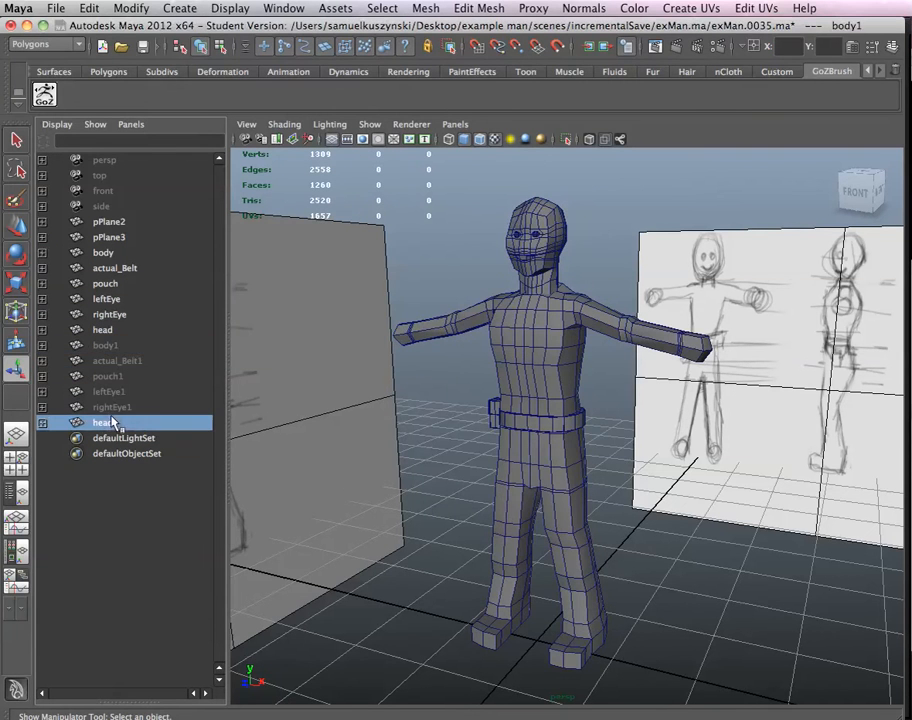
shift+click(124, 347)
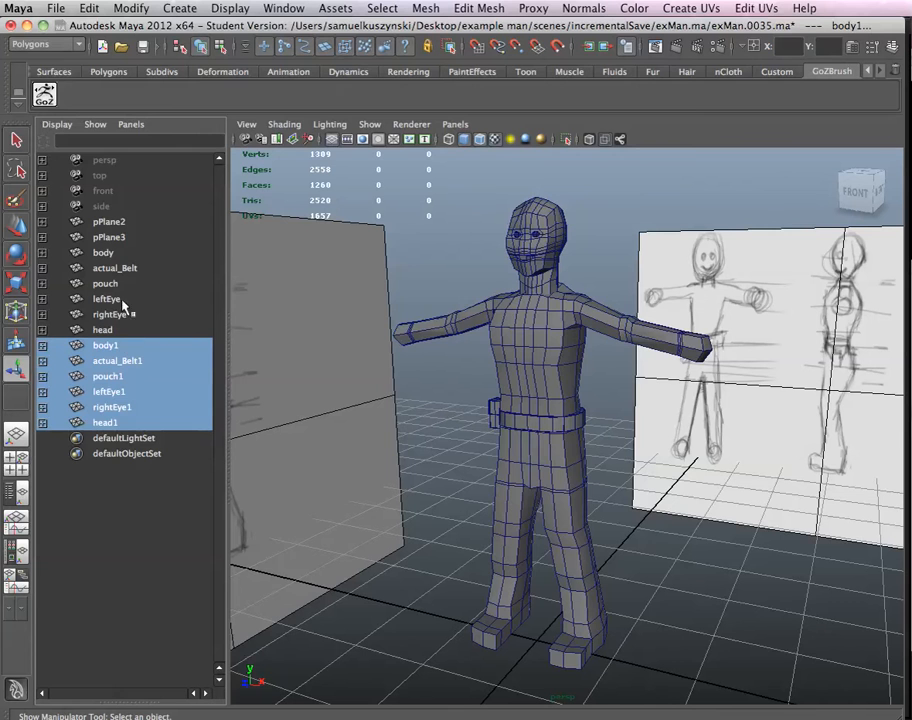
click(104, 253)
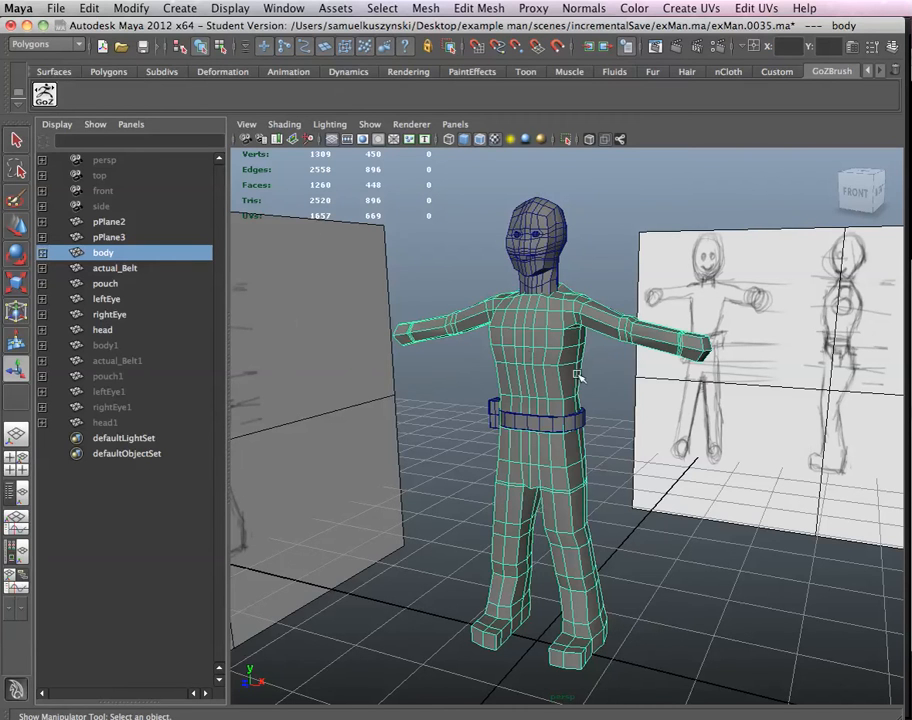
alt+drag(607, 291, 633, 274)
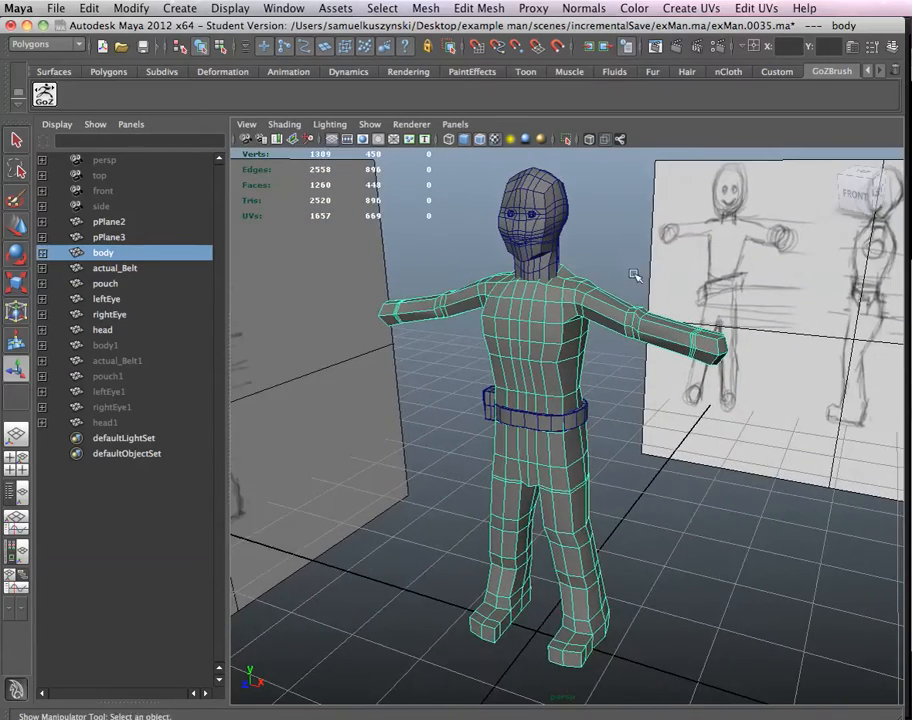
alt+drag(597, 358, 592, 338)
shift+click(546, 342)
shift+click(538, 339)
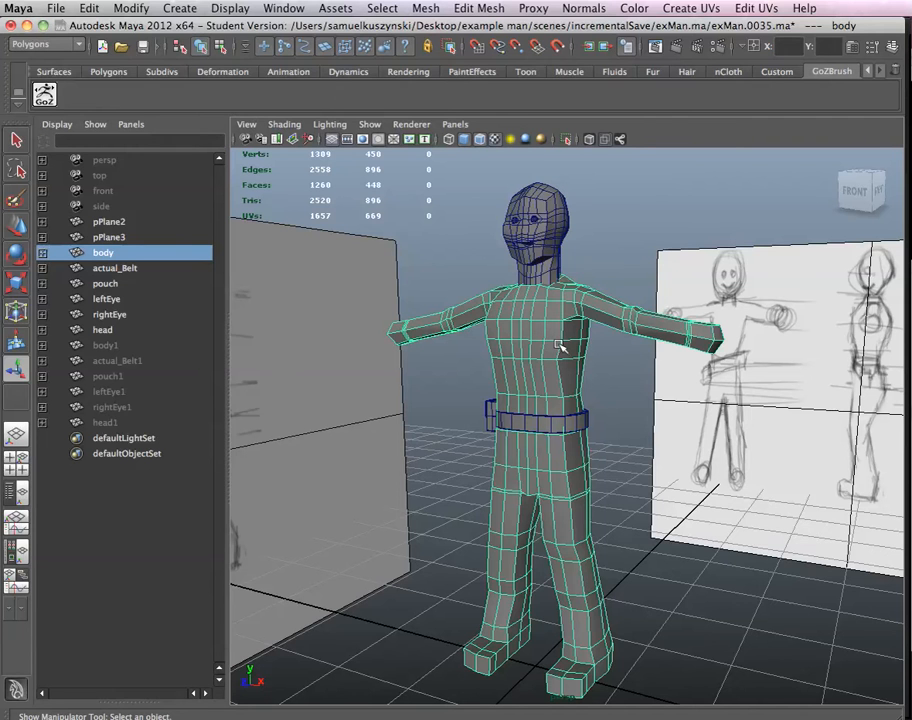
- Check the direction of the head's face normals from several angles, showing them only for the check
click(549, 231)
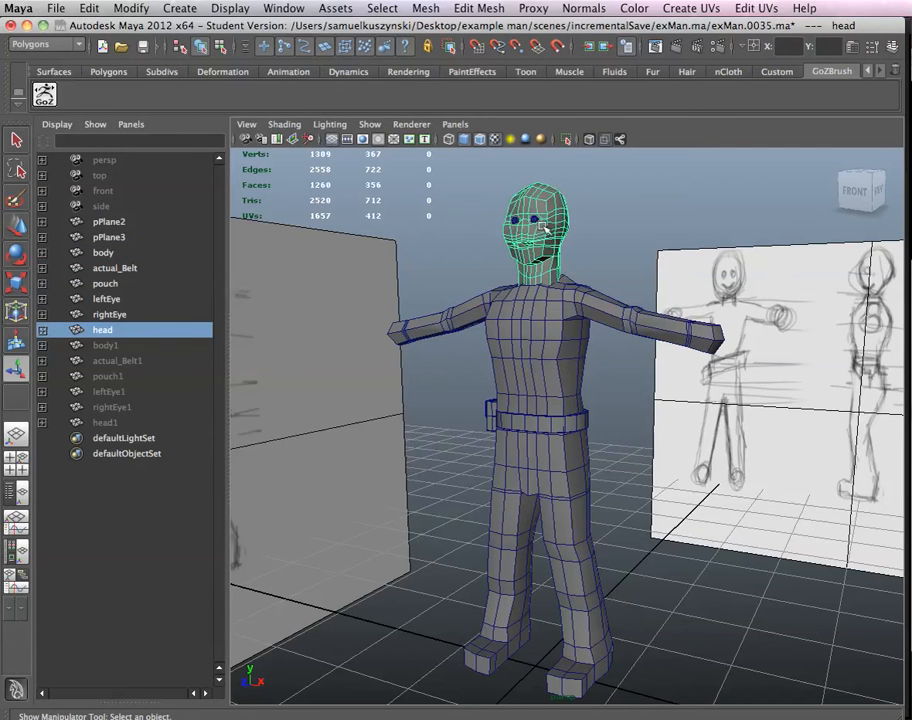
alt+drag(537, 256, 563, 207)
alt+middle_drag(563, 207, 569, 245)
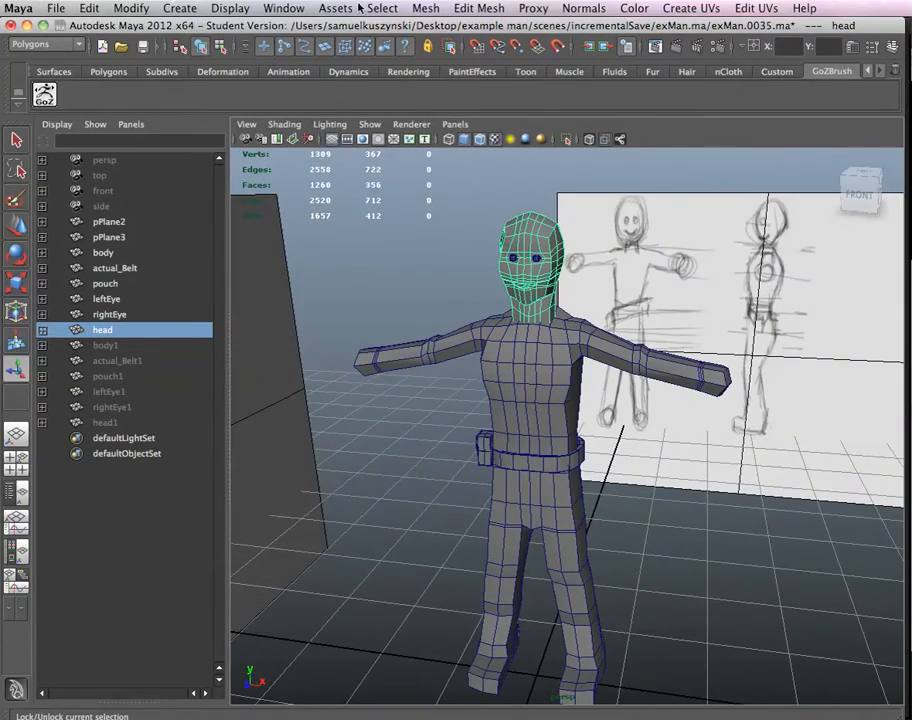
click(229, 9)
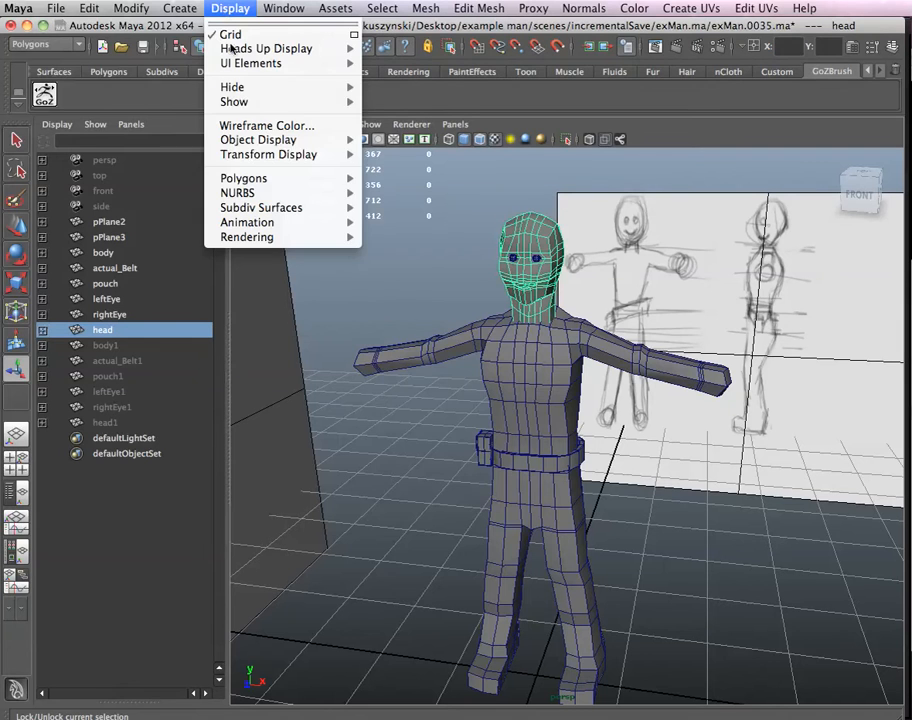
mouse_move(250, 177)
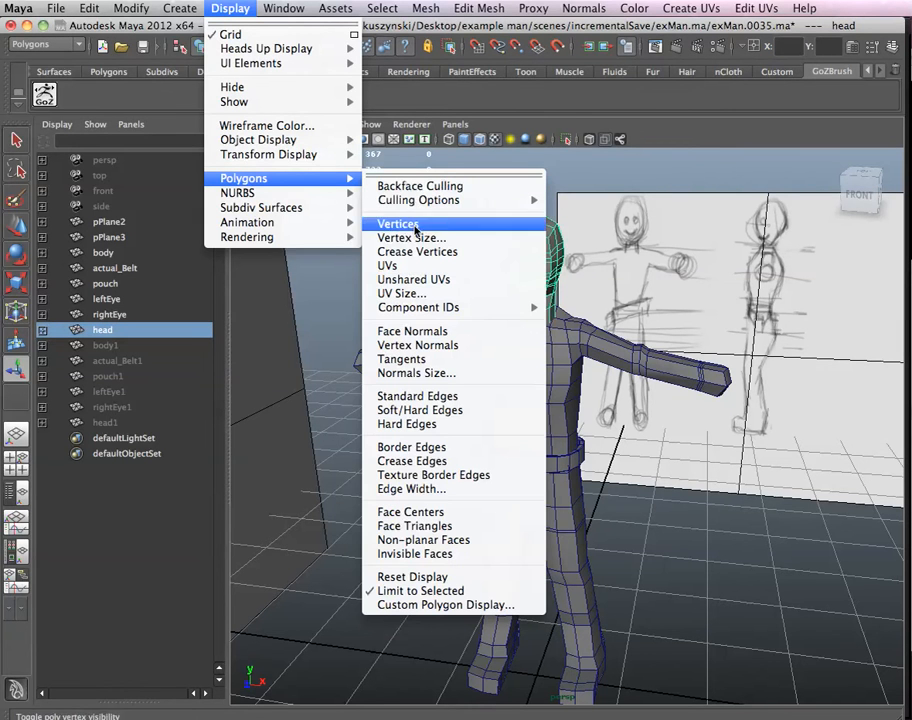
click(418, 334)
click(777, 71)
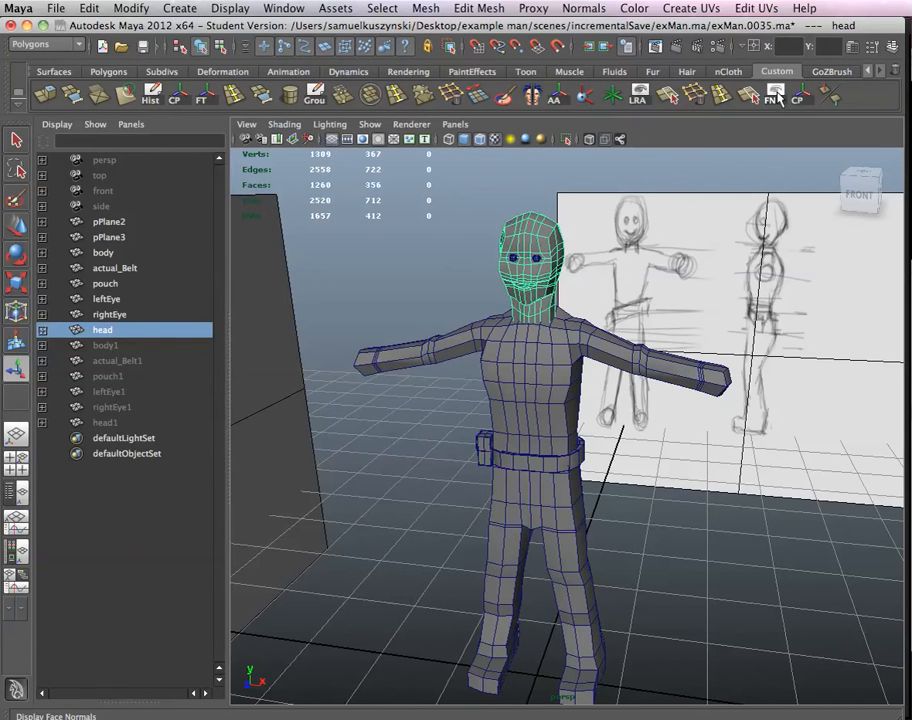
click(776, 95)
alt+drag(599, 320, 545, 320)
alt+right_drag(545, 320, 612, 381)
alt+middle_drag(620, 282, 607, 436)
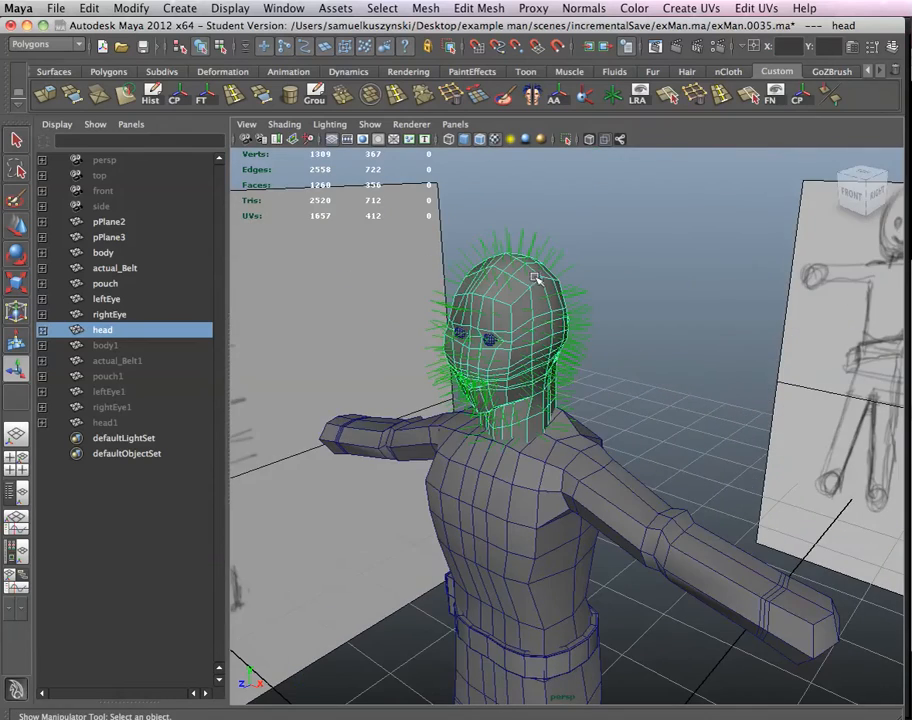
mouse_move(483, 388)
alt+mouse_down()
mouse_move(610, 402)
mouse_move(555, 405)
alt+mouse_up()
click(778, 97)
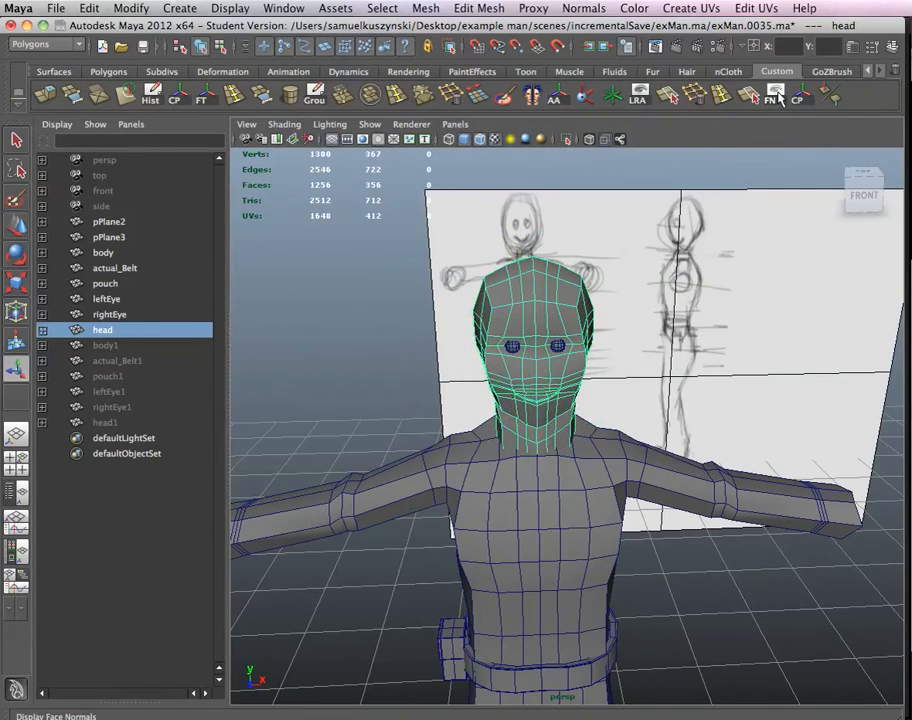
- Display the body mesh's face normals and examine which way they point
alt+drag(507, 494, 571, 404)
alt+middle_drag(571, 404, 605, 360)
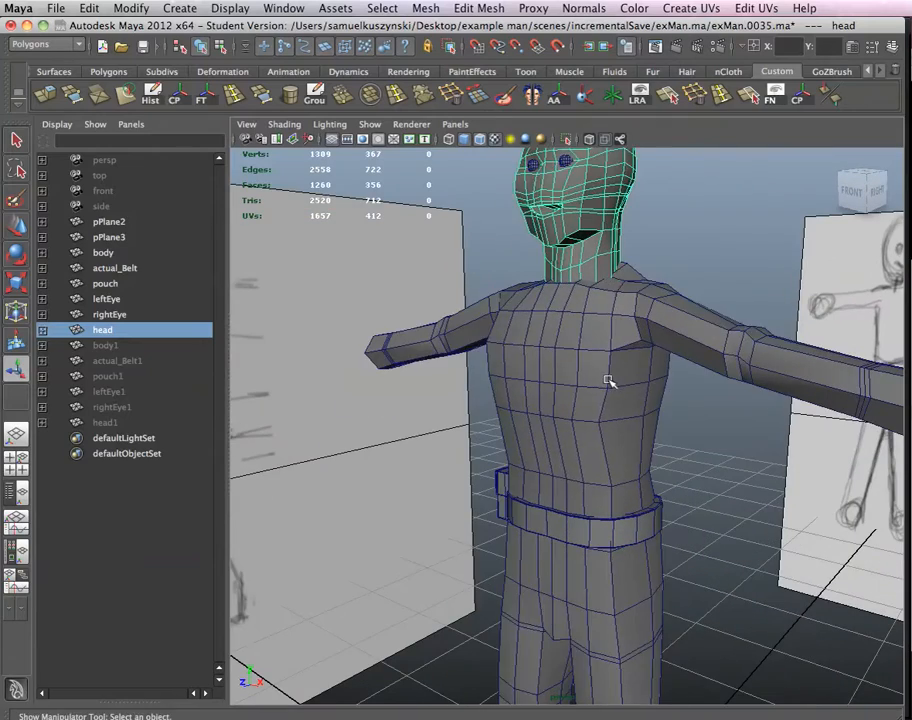
click(605, 373)
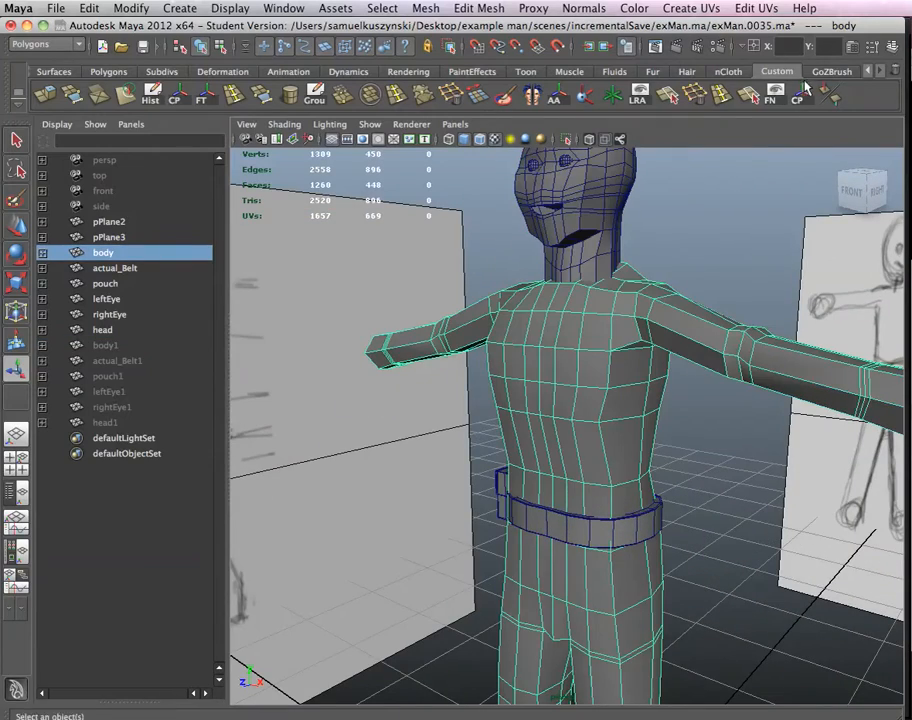
click(775, 98)
mouse_move(560, 420)
alt+mouse_down()
mouse_move(537, 452)
mouse_move(617, 493)
mouse_move(737, 460)
mouse_move(622, 448)
mouse_move(480, 476)
mouse_move(442, 430)
mouse_move(346, 417)
mouse_move(246, 452)
mouse_move(430, 466)
mouse_move(554, 446)
mouse_move(529, 487)
mouse_move(417, 464)
mouse_move(568, 464)
mouse_move(463, 492)
mouse_move(377, 472)
mouse_move(489, 483)
alt+mouse_up()
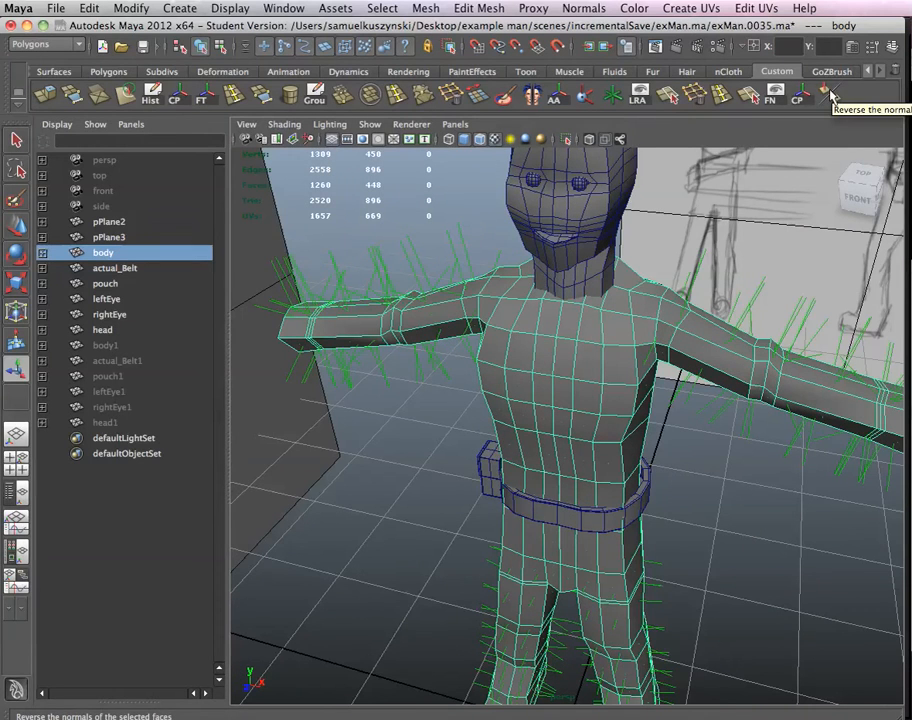
- Reverse the body mesh's normals and turn off its face-normal display
click(588, 9)
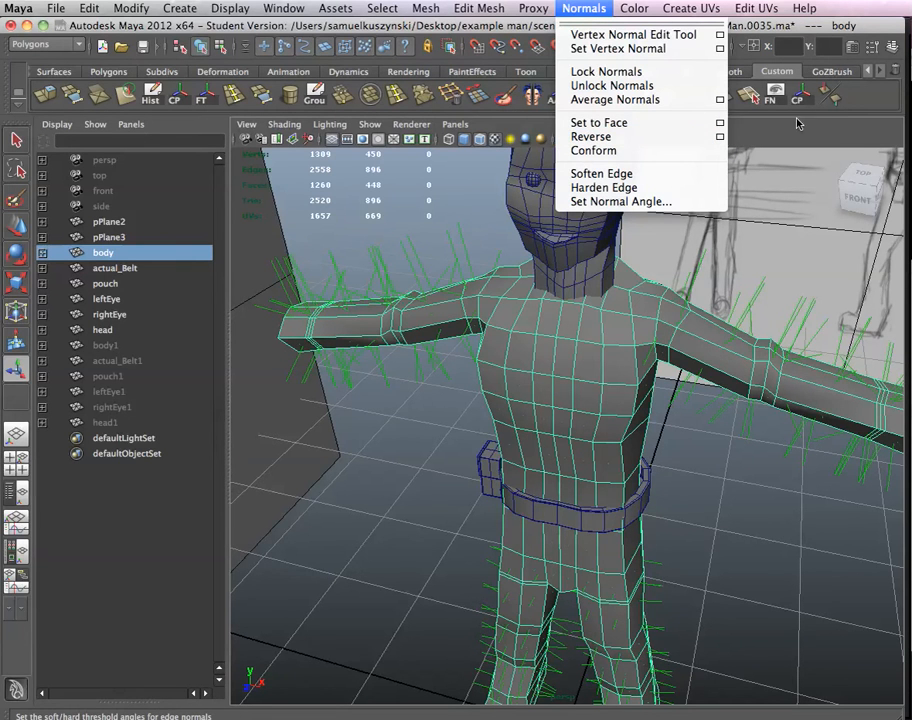
click(857, 109)
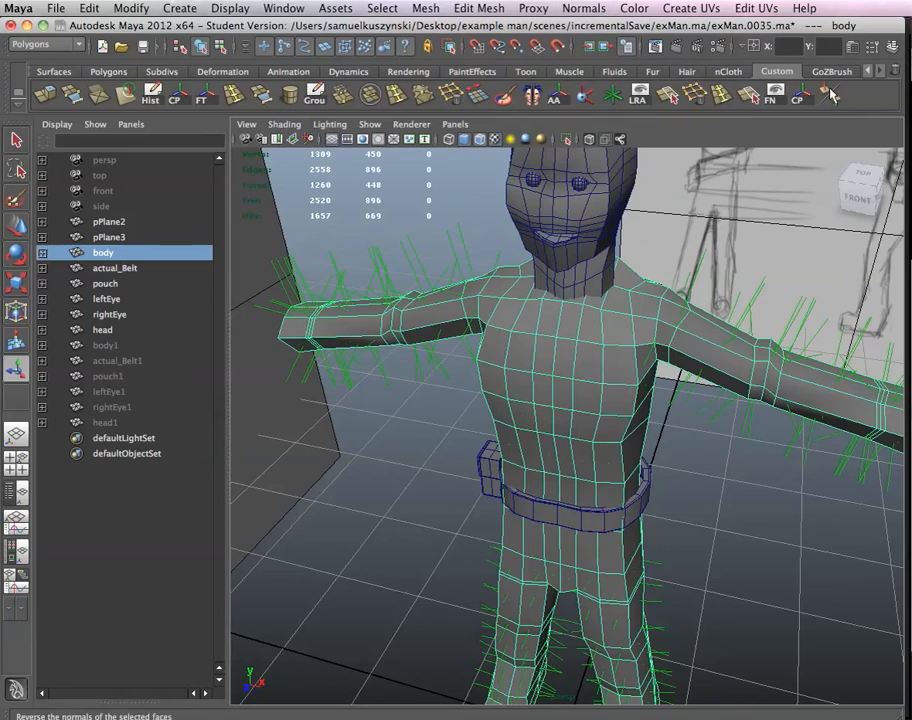
click(835, 104)
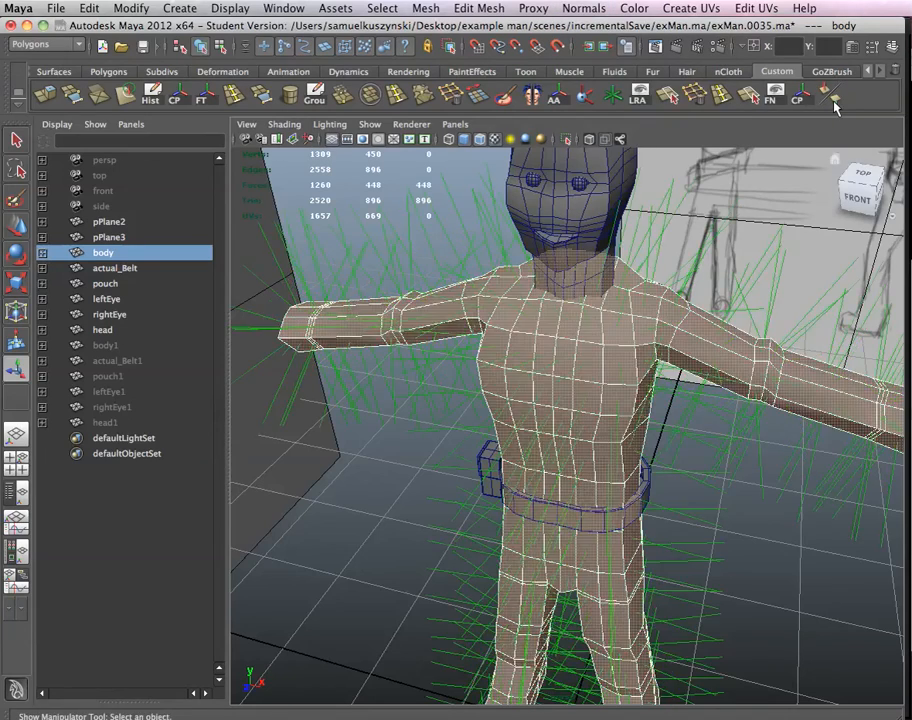
alt+drag(574, 494, 495, 440)
alt+middle_drag(645, 433, 645, 368)
mouse_move(645, 368)
alt+right_down()
mouse_move(643, 271)
mouse_move(646, 363)
alt+right_up()
click(767, 285)
click(666, 341)
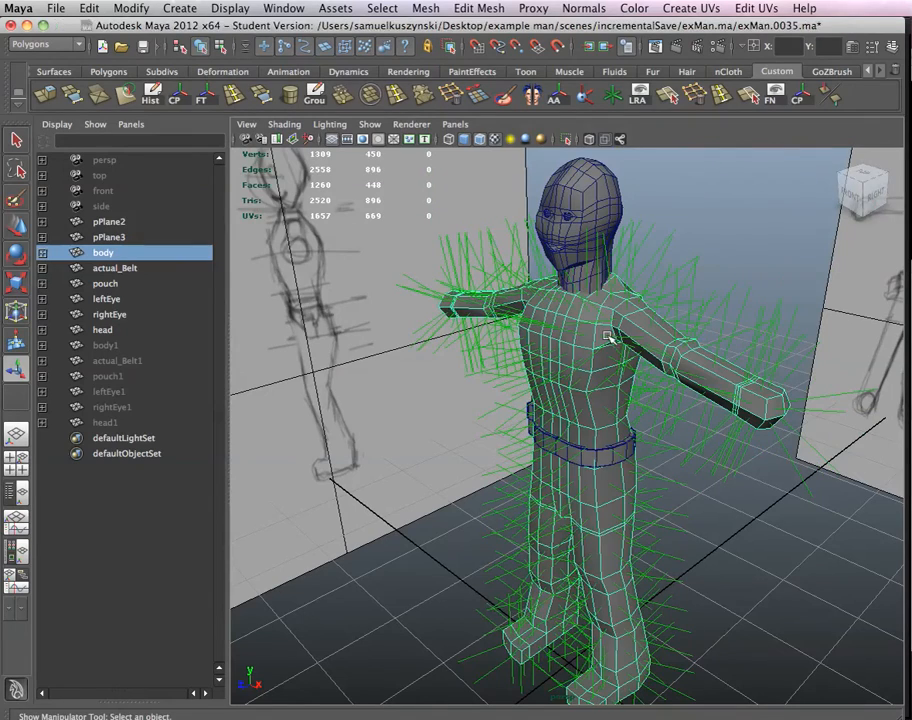
click(786, 99)
alt+drag(541, 546, 595, 340)
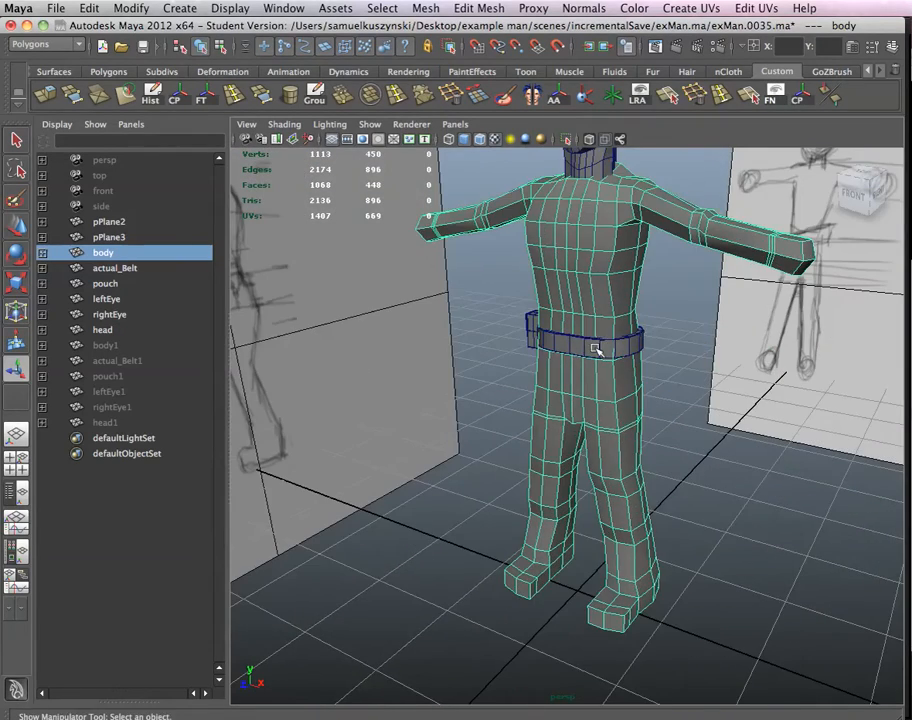
- Reverse the normals of the actual_Belt mesh and toggle its face-normal display
click(595, 348)
key(f)
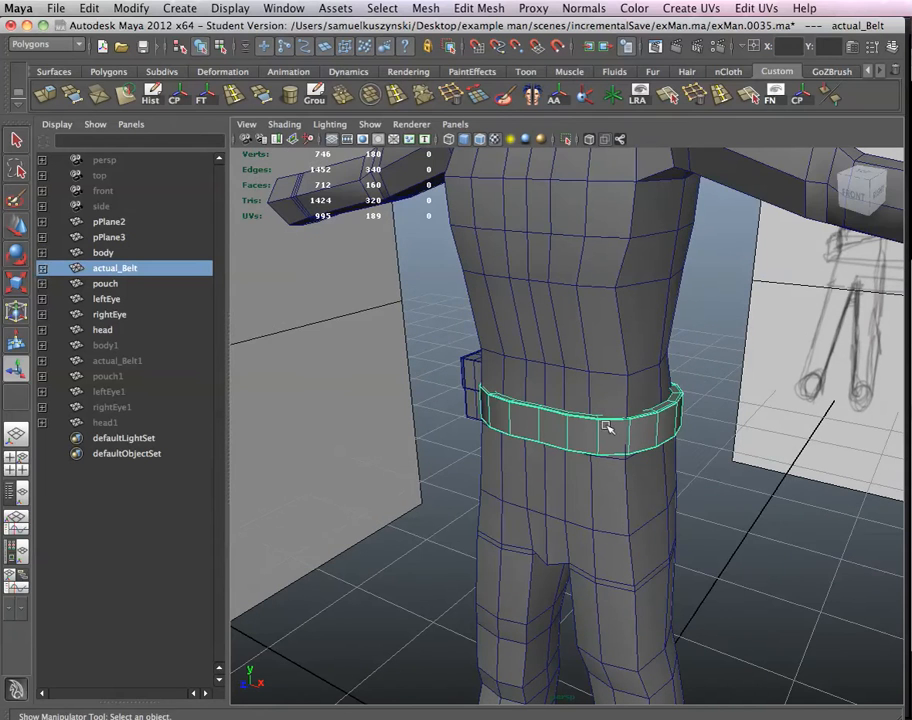
click(830, 97)
click(773, 100)
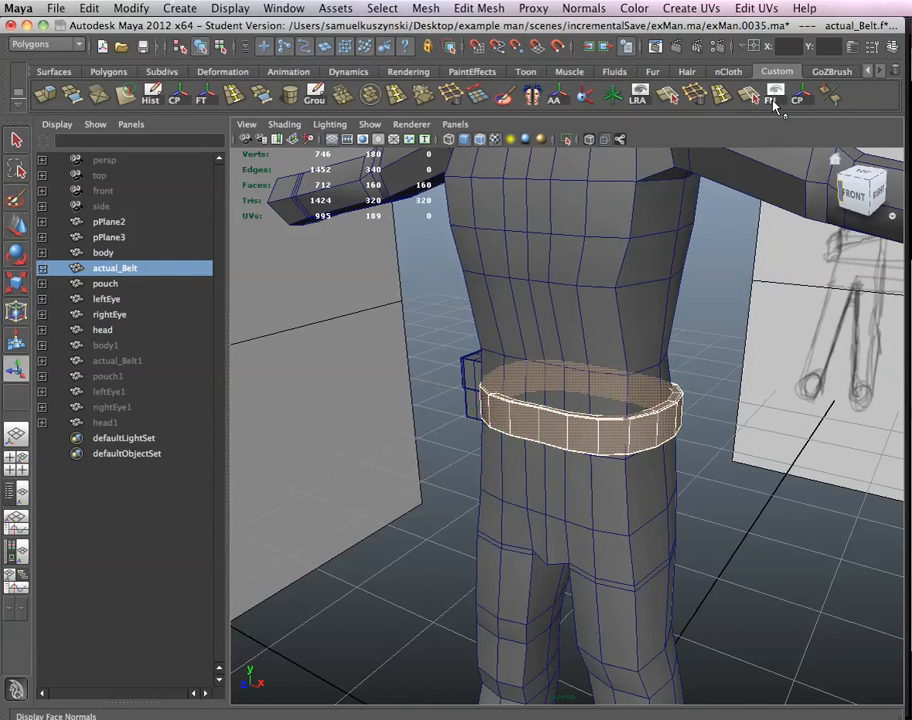
alt+drag(522, 470, 580, 464)
scroll(570, 294, down, 3)
alt+drag(676, 455, 480, 478)
alt+right_drag(670, 389, 530, 425)
alt+drag(530, 425, 635, 427)
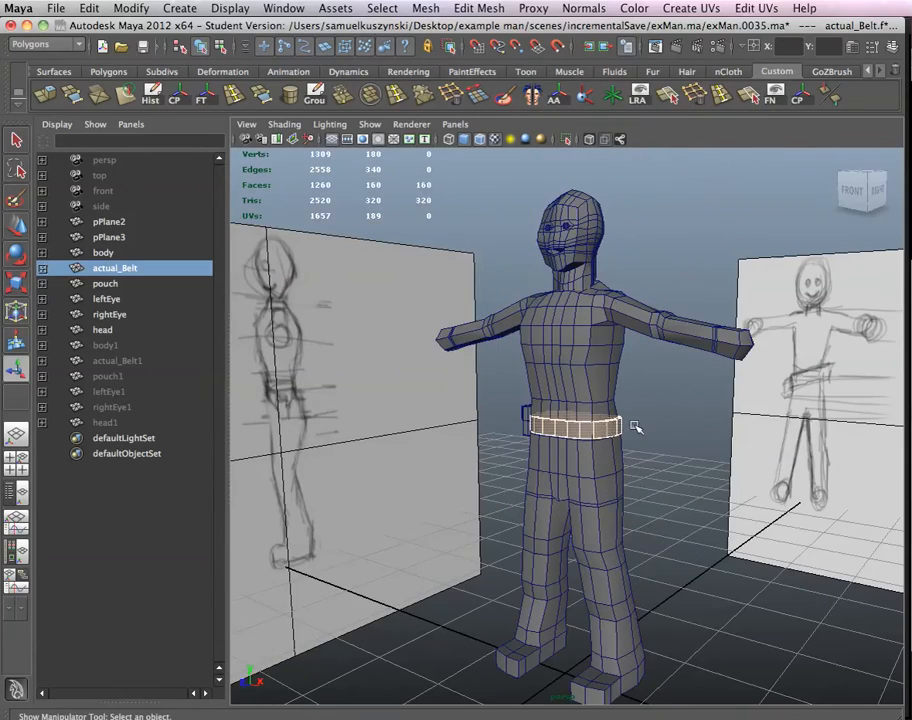
click(572, 376)
- Combine the body, actual_Belt, pouch, leftEye, rightEye and head meshes into one and place it directly below head in the Outliner
alt+drag(572, 383, 577, 441)
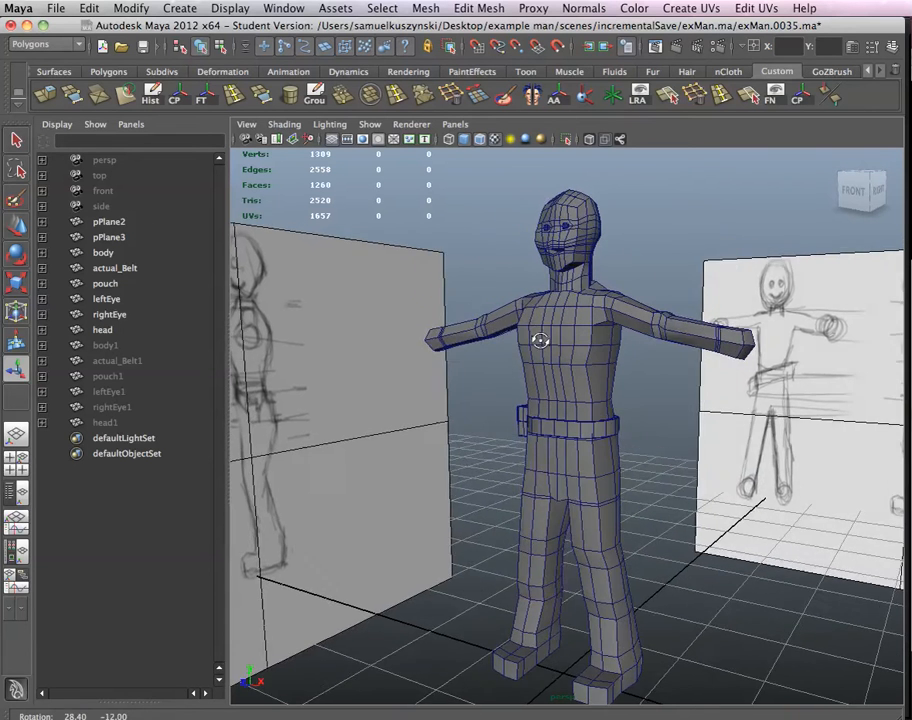
alt+drag(468, 257, 543, 346)
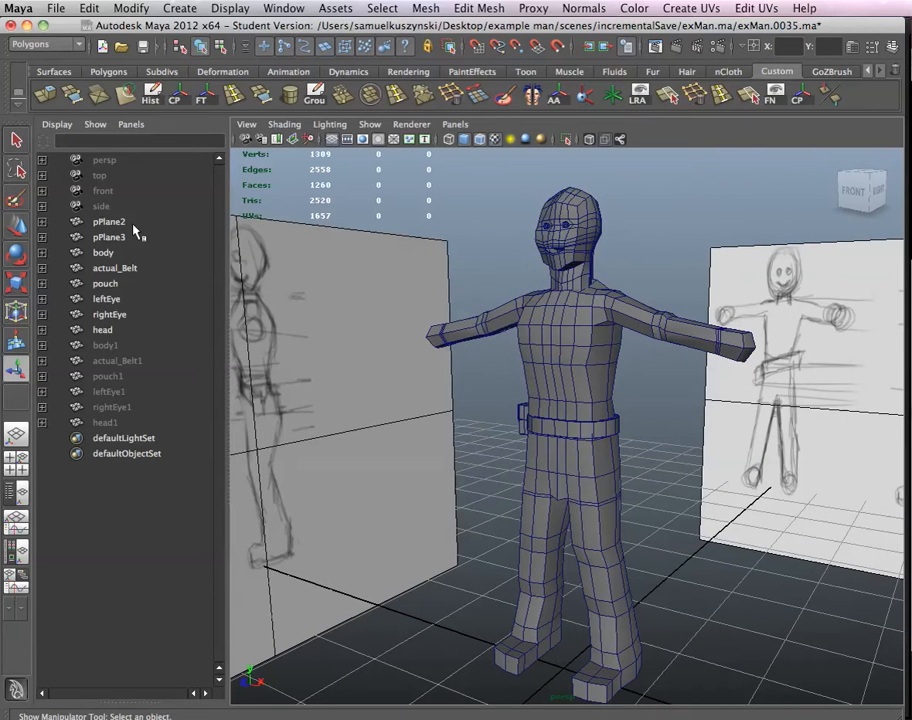
click(105, 253)
shift+click(115, 330)
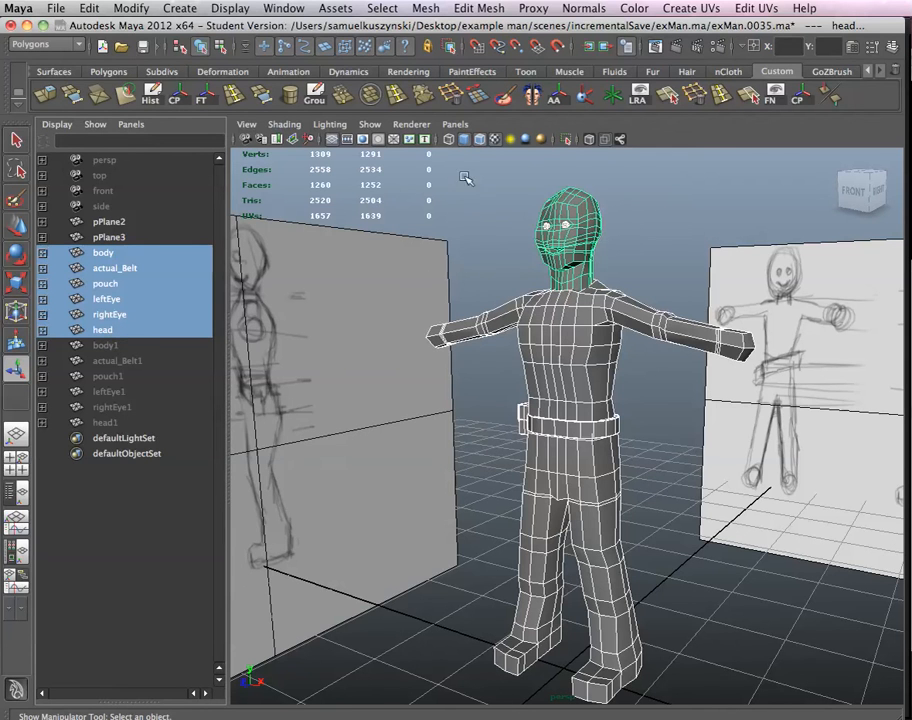
click(425, 8)
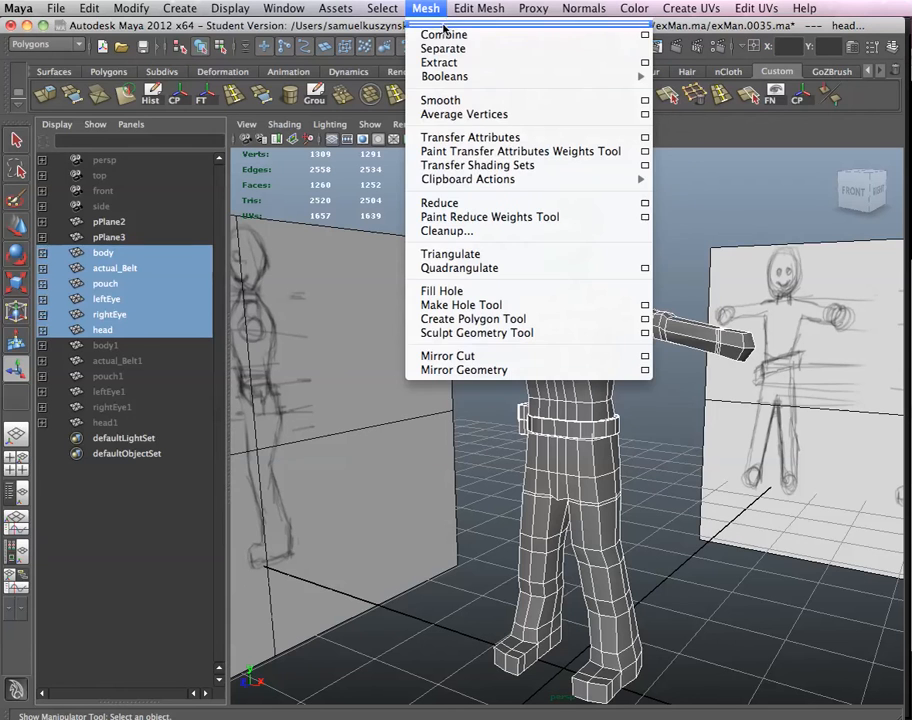
click(444, 36)
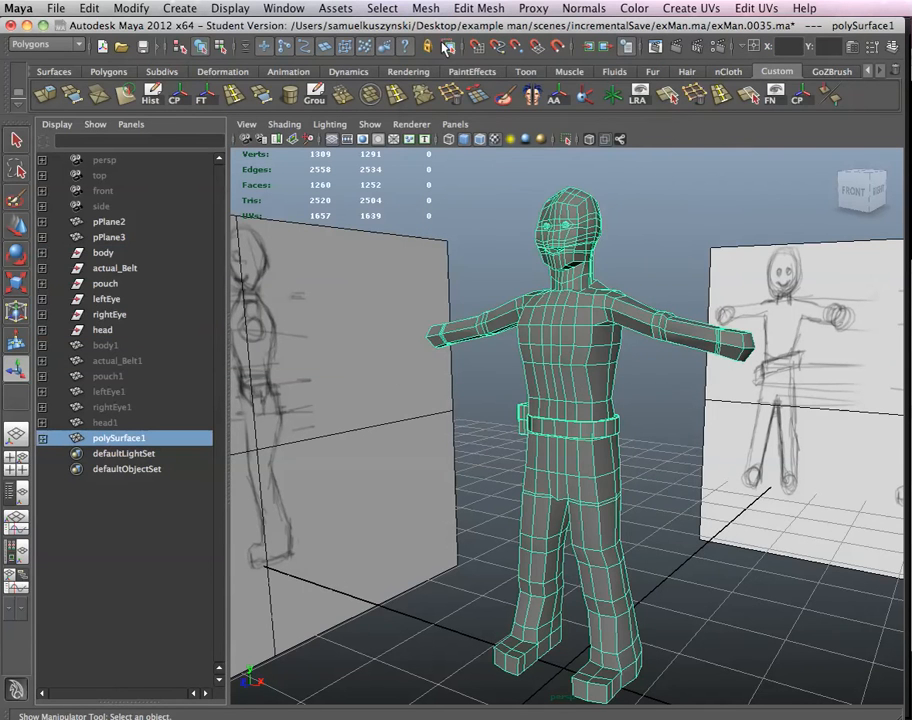
drag(110, 442, 114, 344)
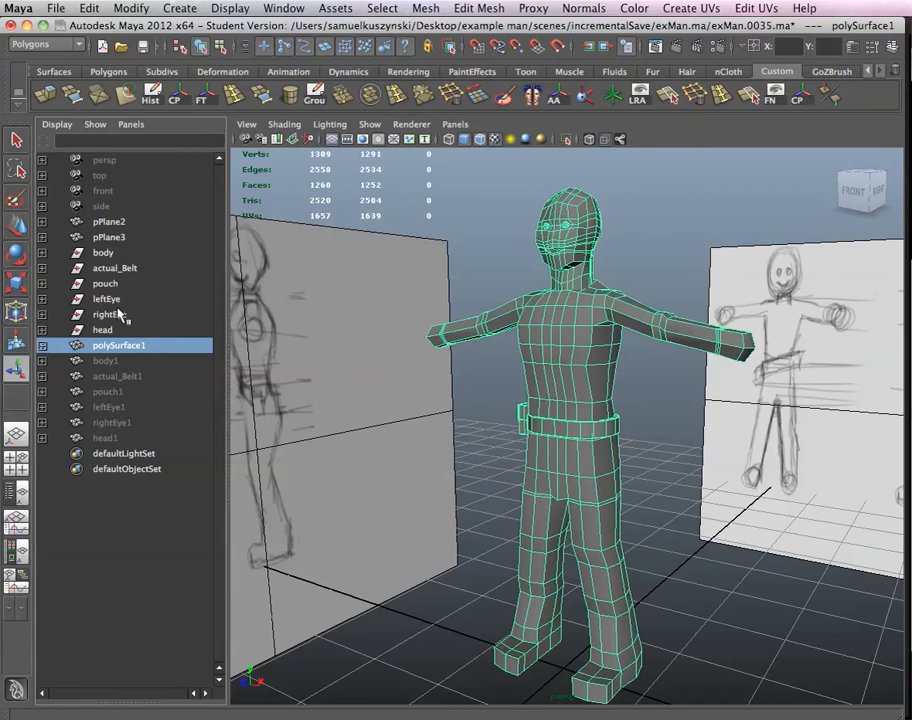
- Delete the combined mesh's construction history and rename it exampleMan
click(153, 91)
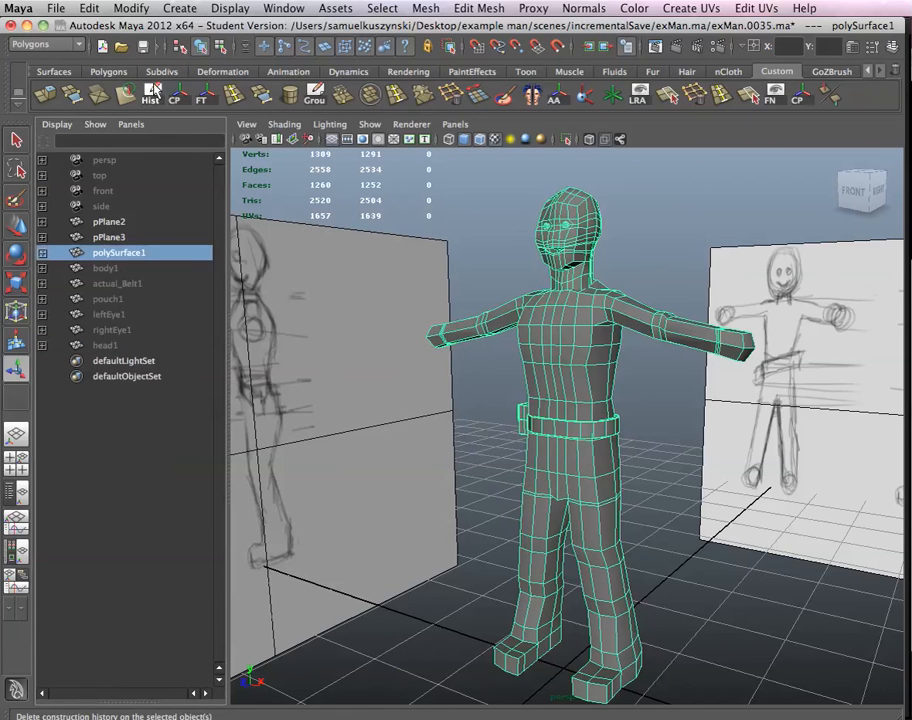
double_click(126, 254)
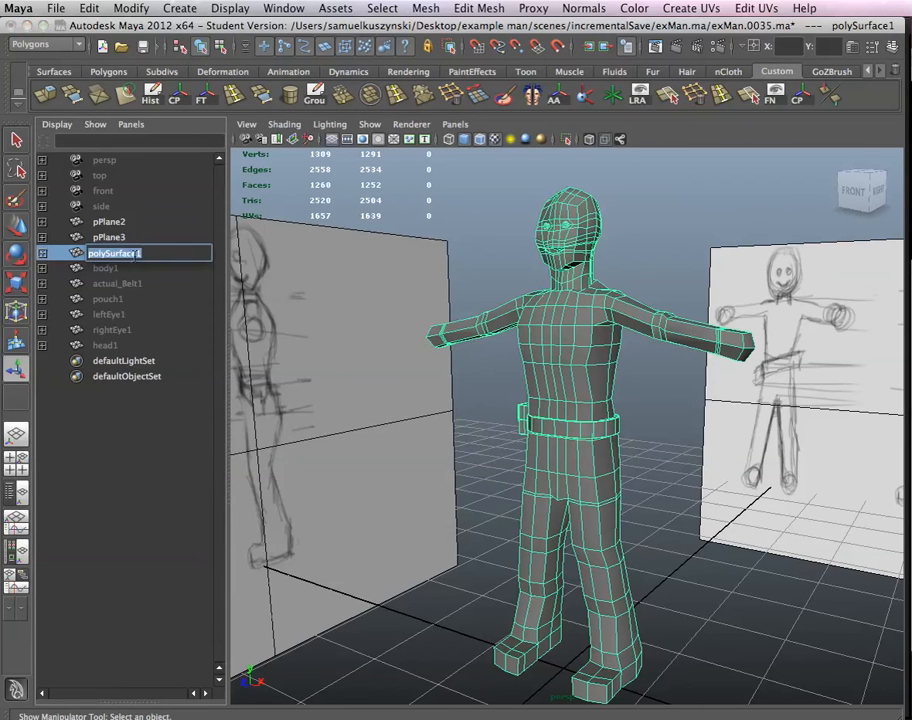
text(exampleMan)
key(Return)
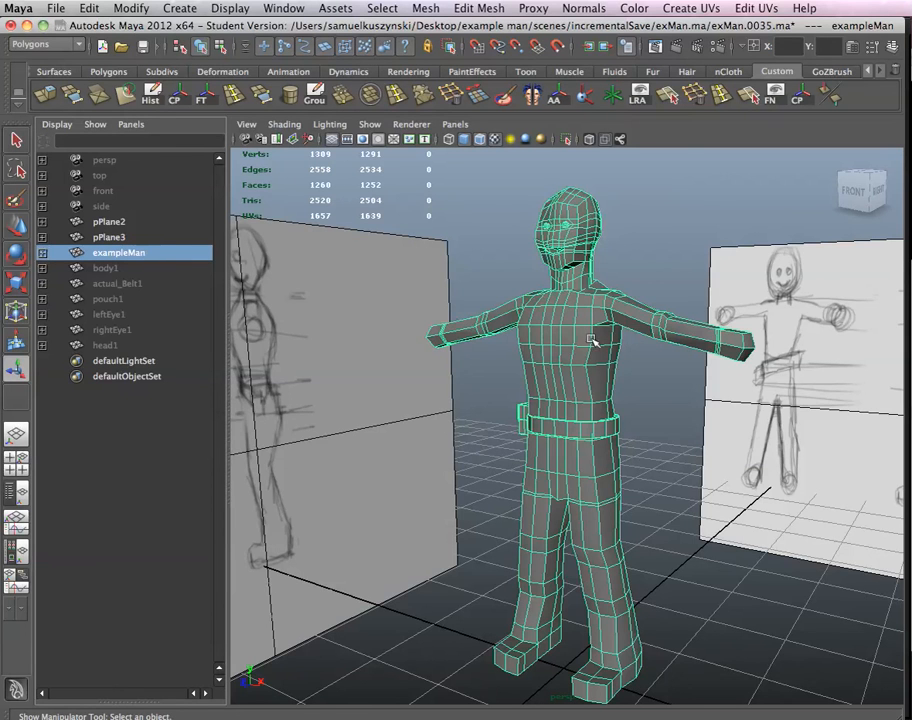
- Send exampleMan to ZBrush with GoZ, relinking it to the existing GoZ mesh, and draw the model on the ZBrush canvas
alt+drag(515, 381, 480, 250)
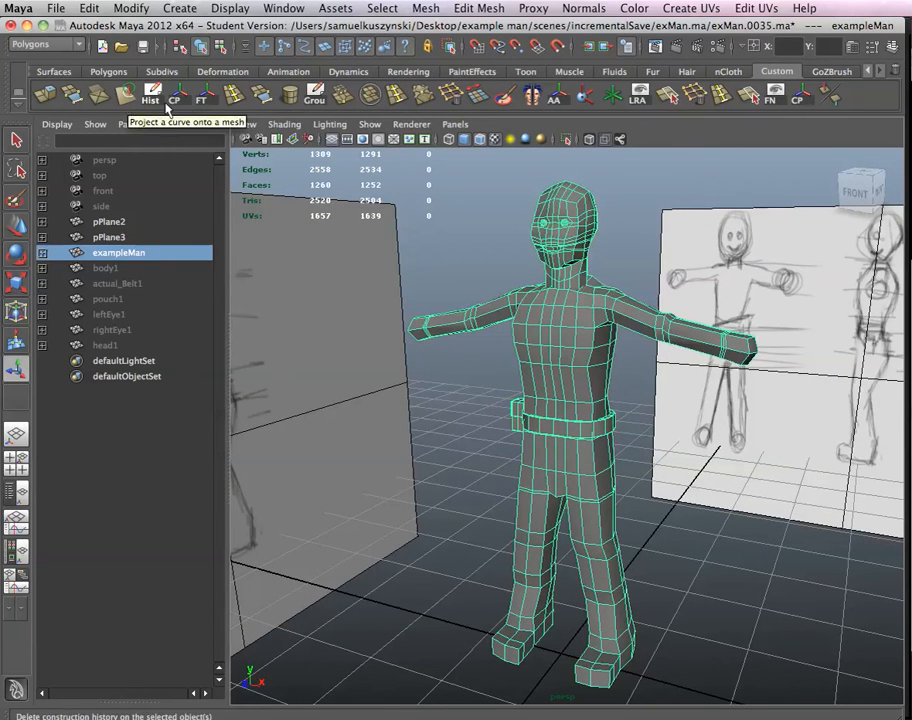
click(820, 73)
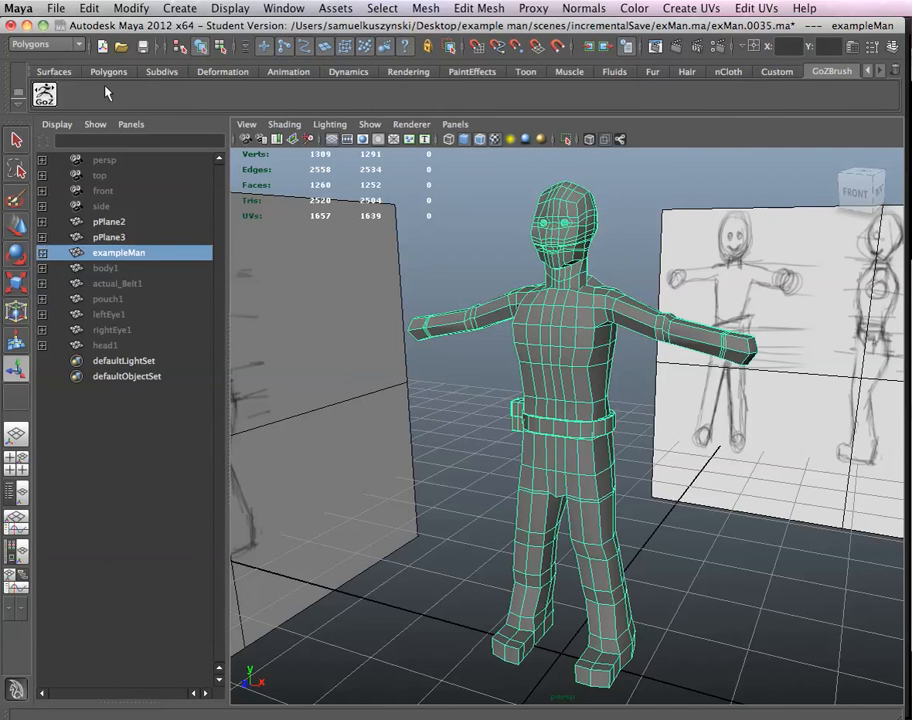
click(45, 95)
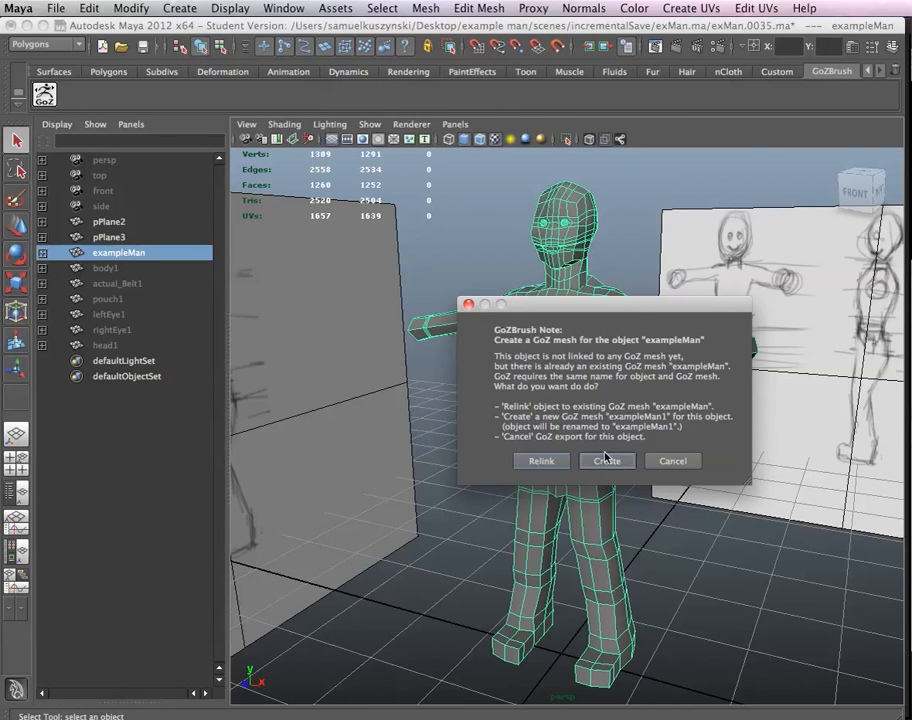
click(541, 462)
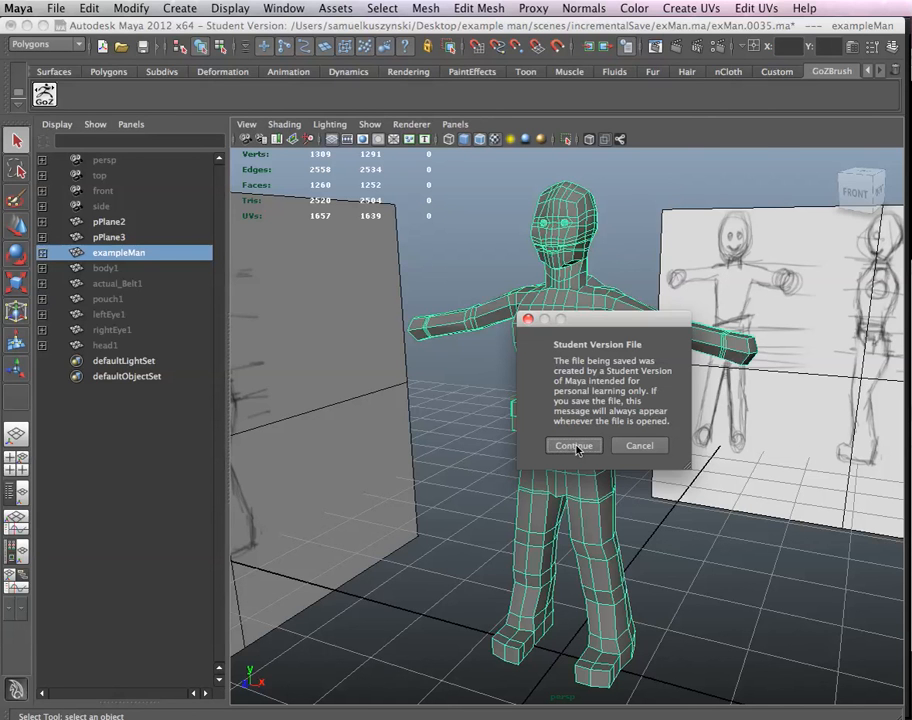
click(575, 446)
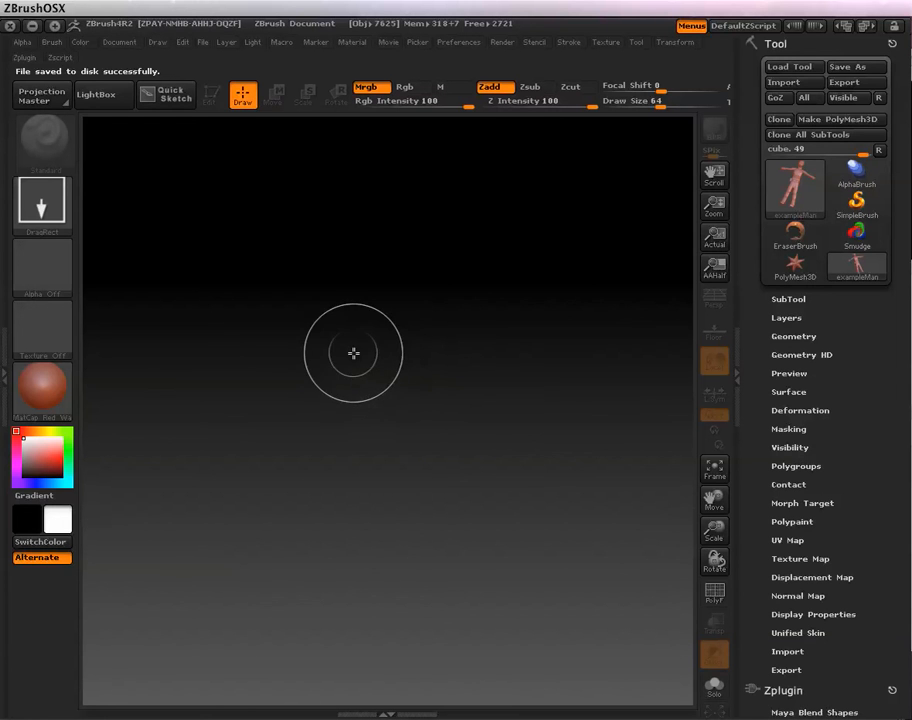
mouse_move(340, 368)
mouse_down()
mouse_move(357, 432)
mouse_move(316, 436)
mouse_move(339, 447)
mouse_up()
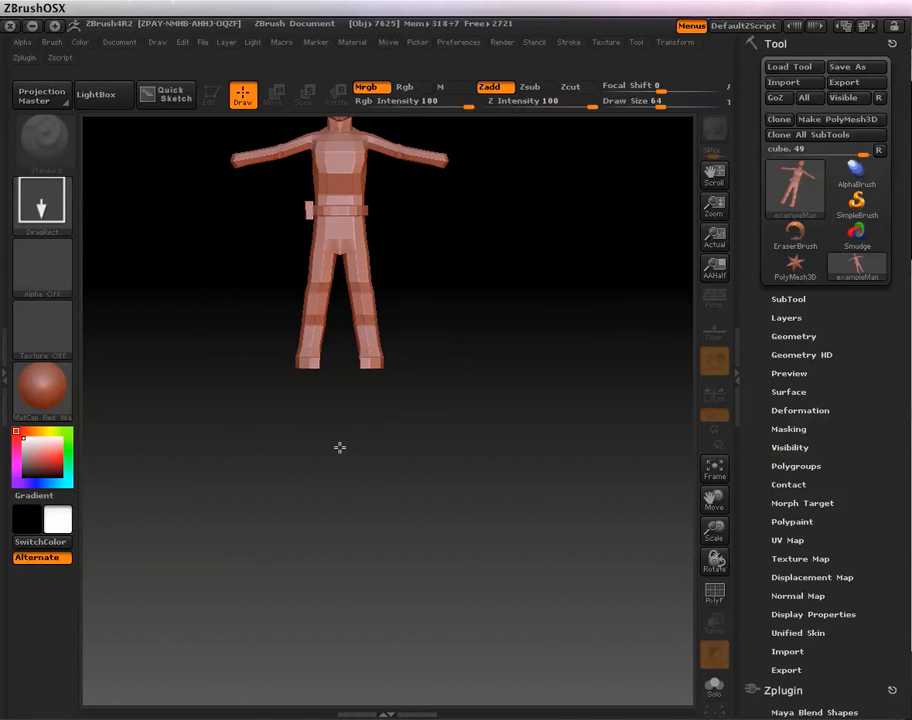